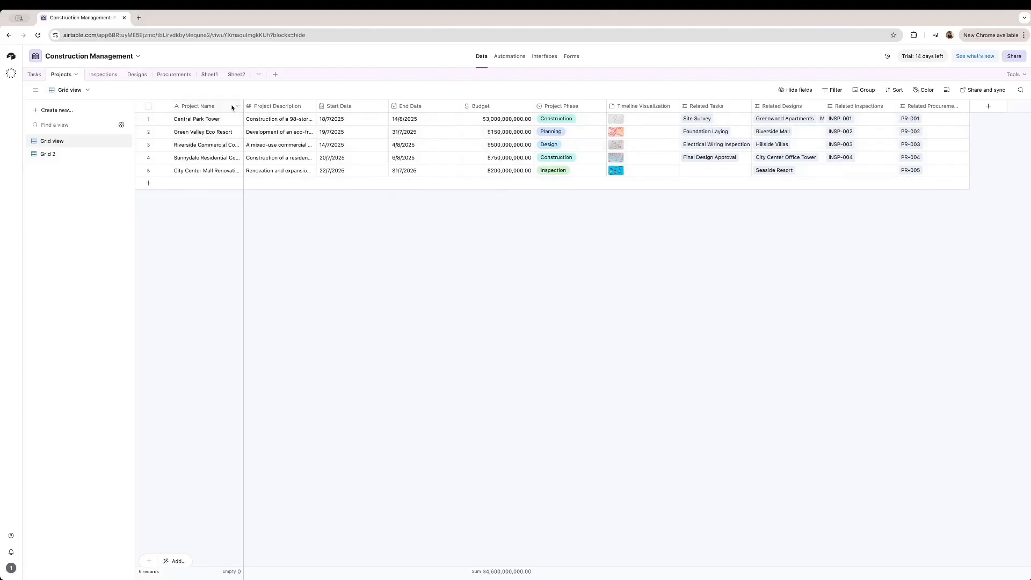
# Step: Widen the Project Name and Project Description columns in the Projects table
pyautogui.moveTo(243, 106); pyautogui.dragTo(271, 106)
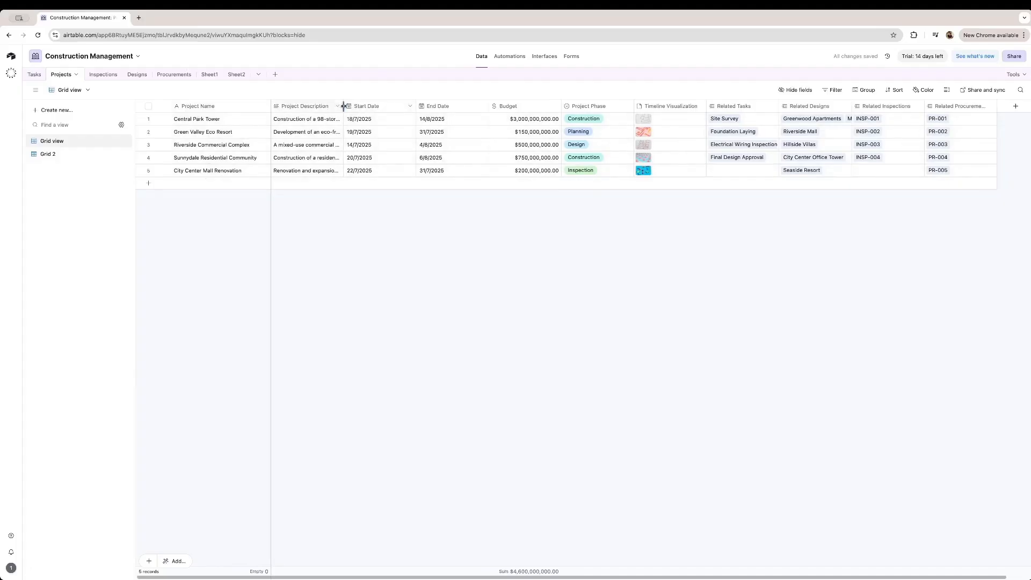
pyautogui.moveTo(343, 105)
pyautogui.mouseDown()
pyautogui.moveTo(388, 106)
pyautogui.moveTo(327, 106)
pyautogui.moveTo(350, 106)
pyautogui.mouseUp()
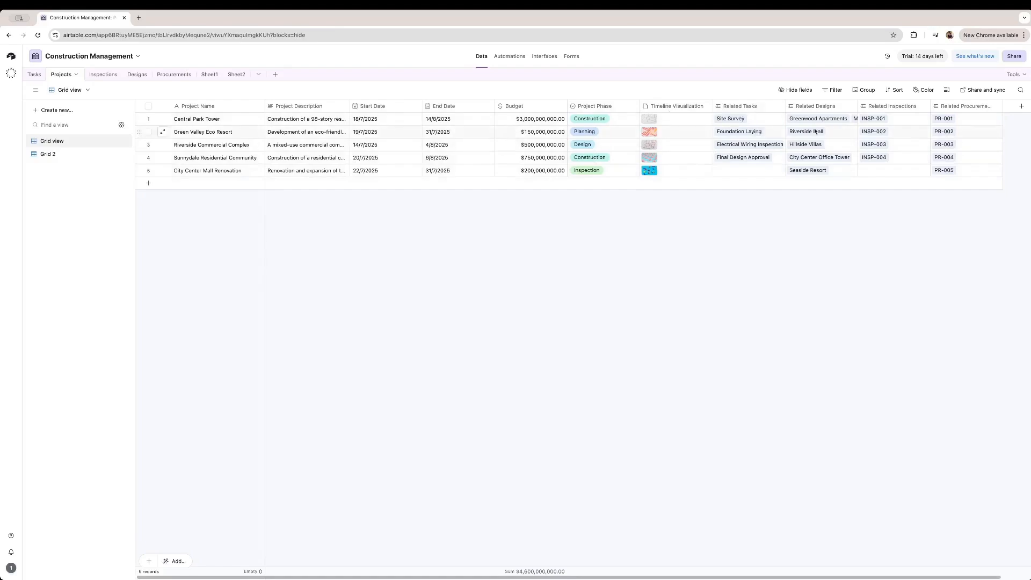
# Step: Hide the Related Procurements, Related Inspections and Related Designs fields in the Projects table
pyautogui.rightClick(984, 112)
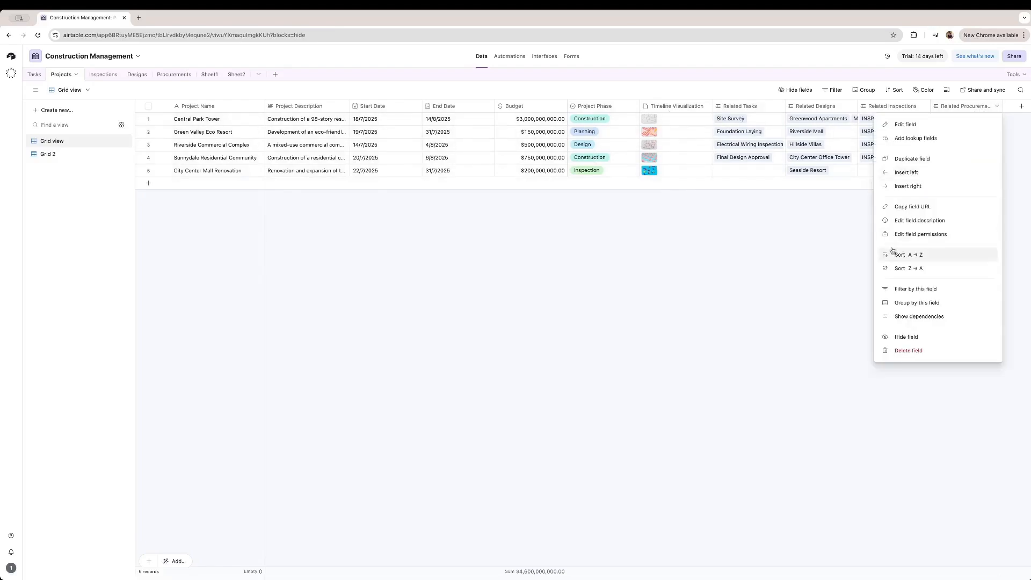
pyautogui.click(897, 338)
pyautogui.click(925, 107)
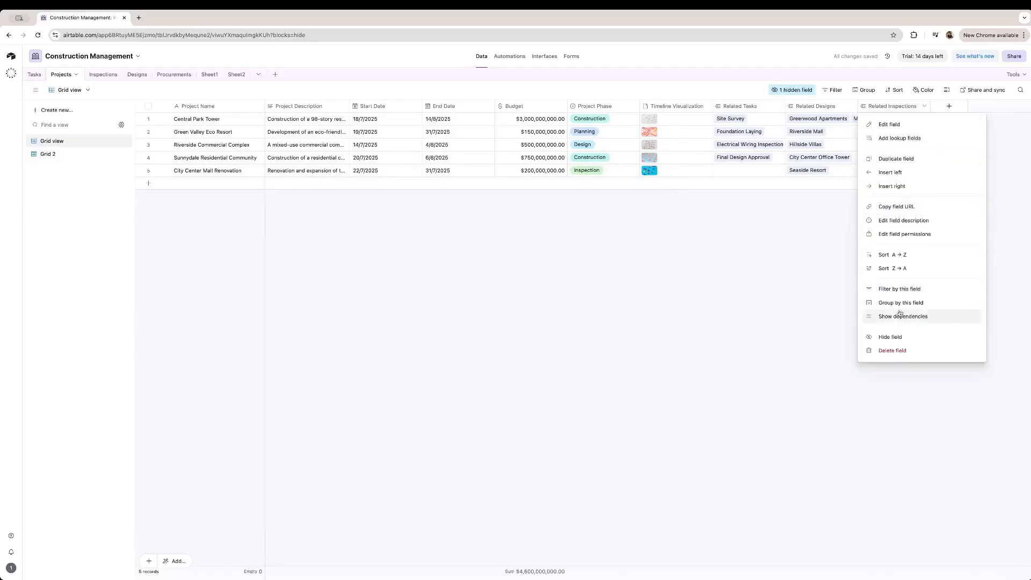
pyautogui.click(894, 338)
pyautogui.click(852, 107)
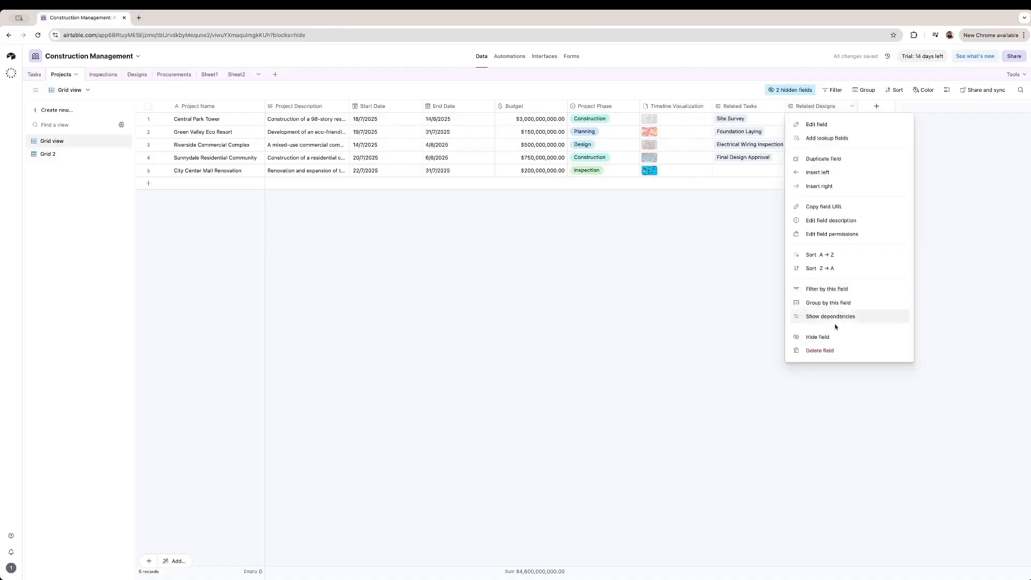
pyautogui.click(818, 337)
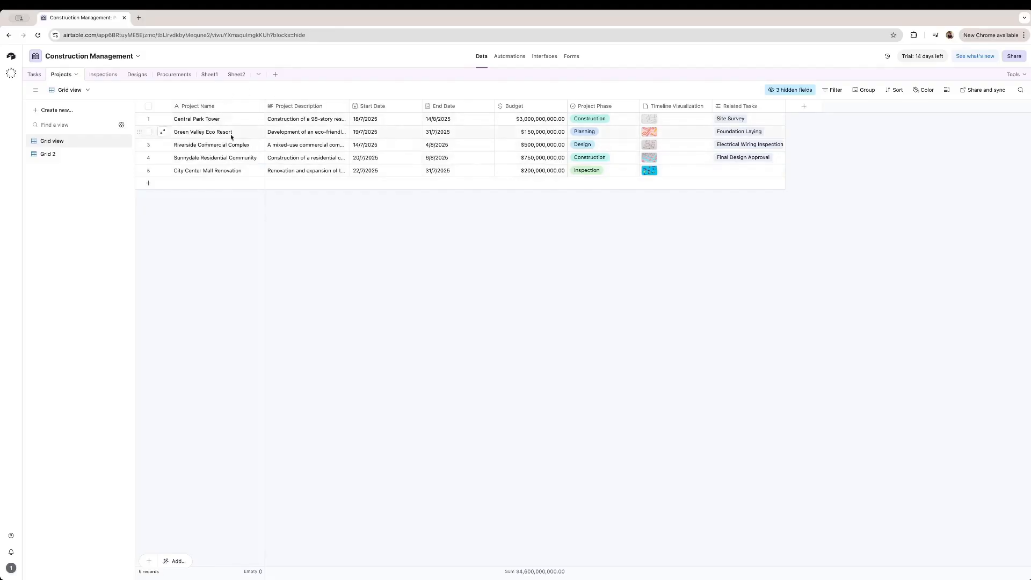
# Step: Add a field to the Projects table that links to Sheet1 records, with Precio Total included as its lookup field
pyautogui.click(211, 74)
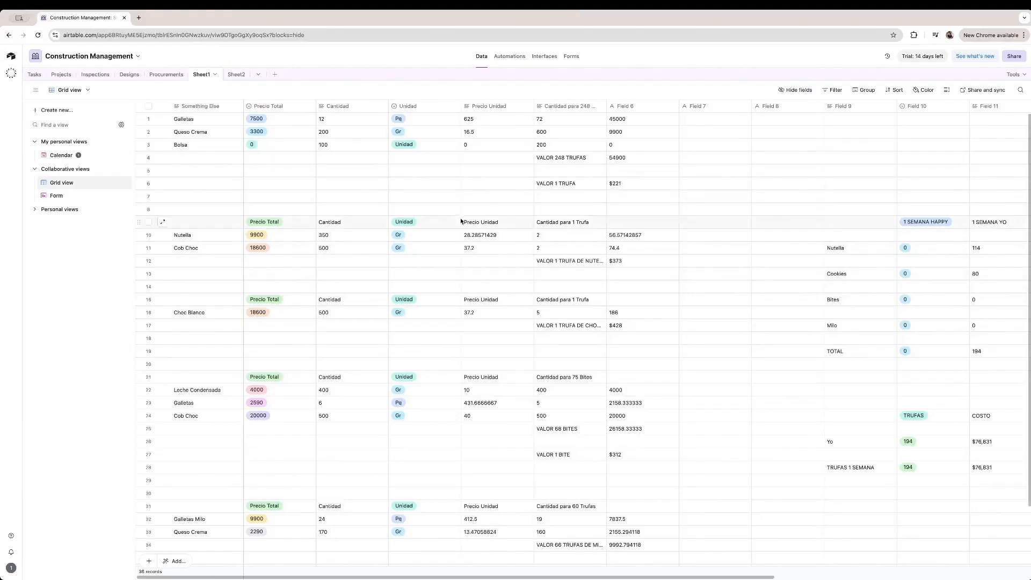
pyautogui.click(61, 74)
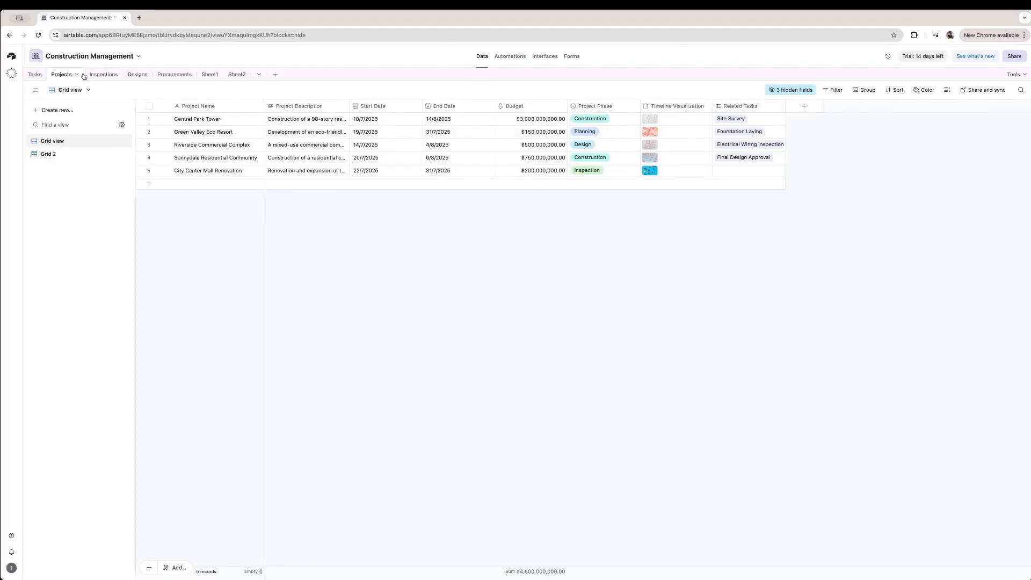
pyautogui.click(804, 108)
pyautogui.write('link')
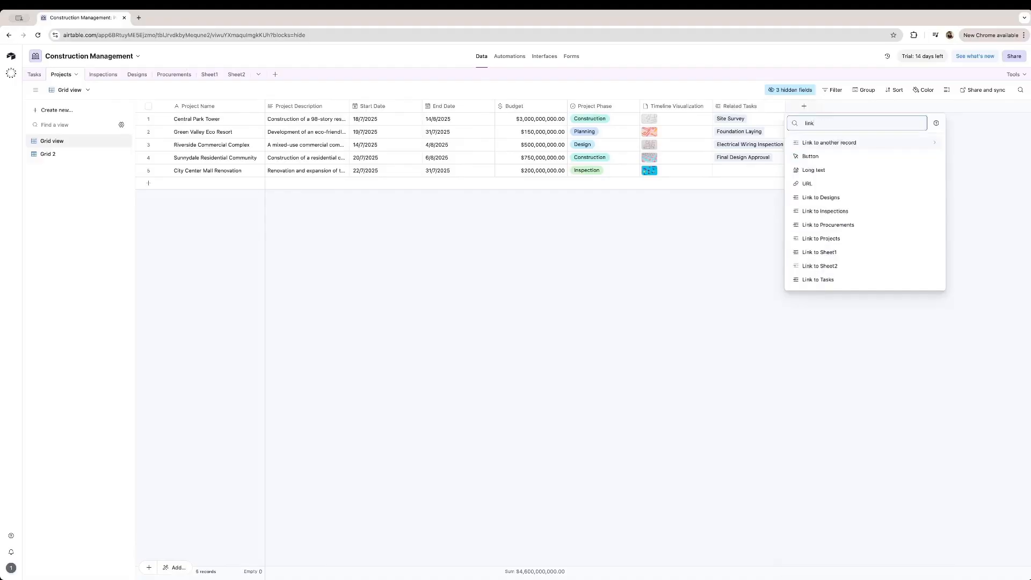
pyautogui.click(863, 143)
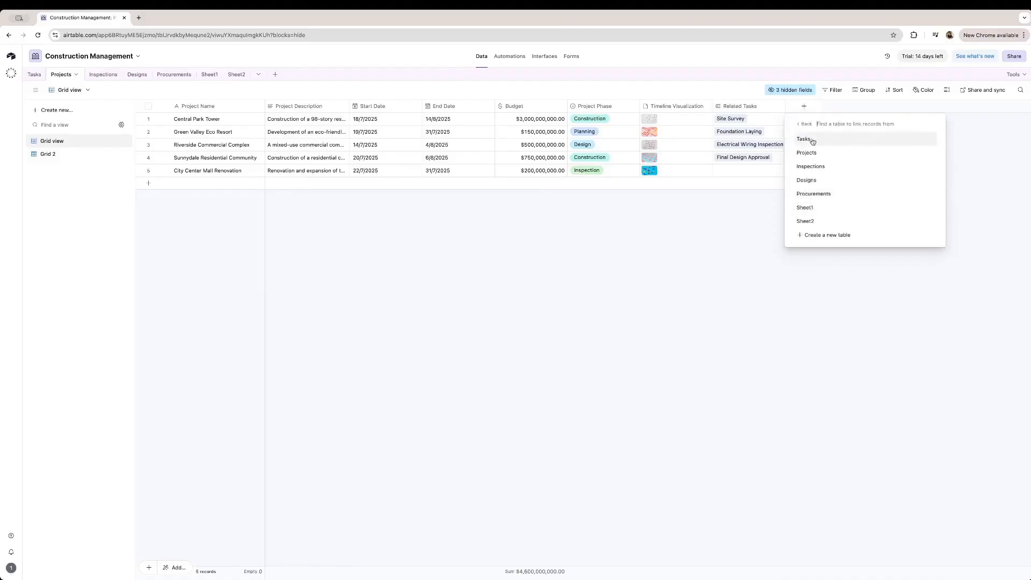
pyautogui.click(818, 211)
pyautogui.press('Return')
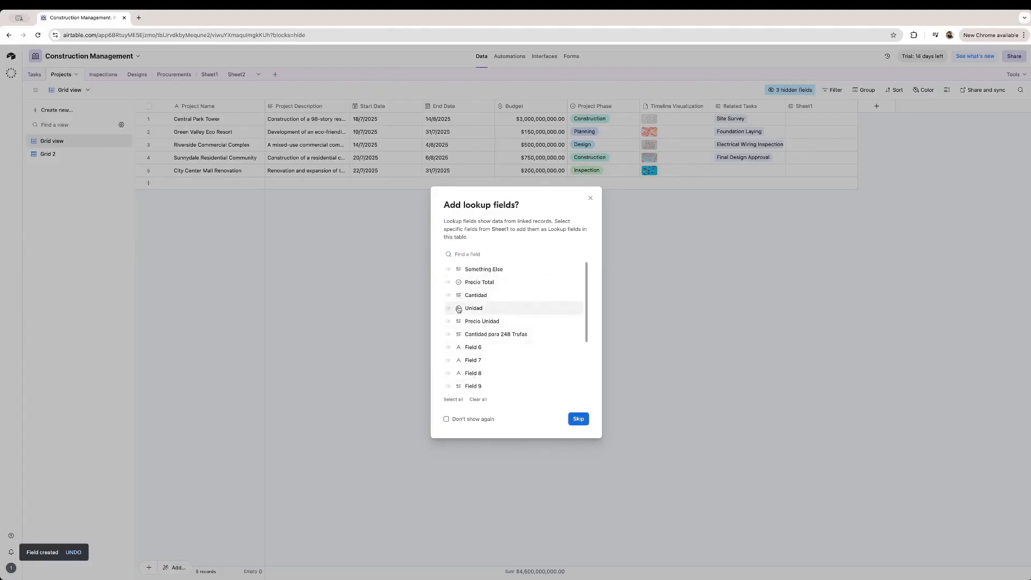
pyautogui.click(507, 285)
pyautogui.click(573, 418)
# Step: Compare the records in Sheet1 with the new link and lookup columns in the Projects table
pyautogui.click(806, 114)
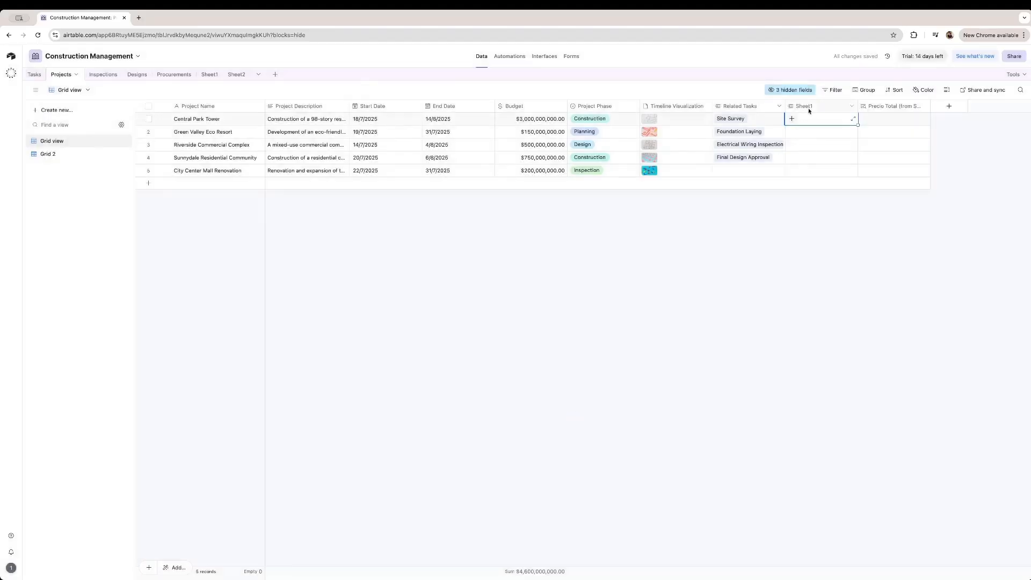
pyautogui.click(211, 75)
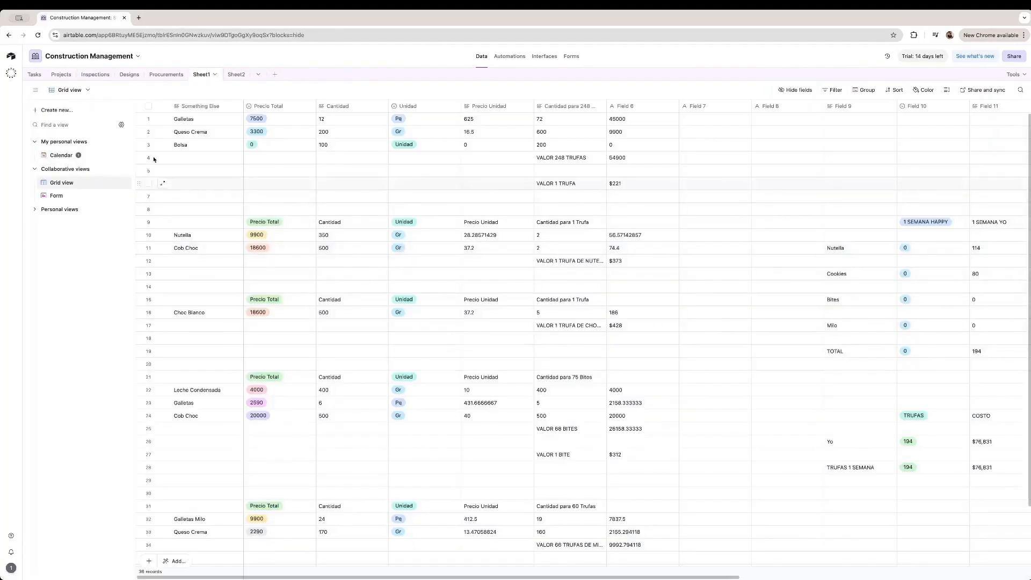
pyautogui.click(61, 74)
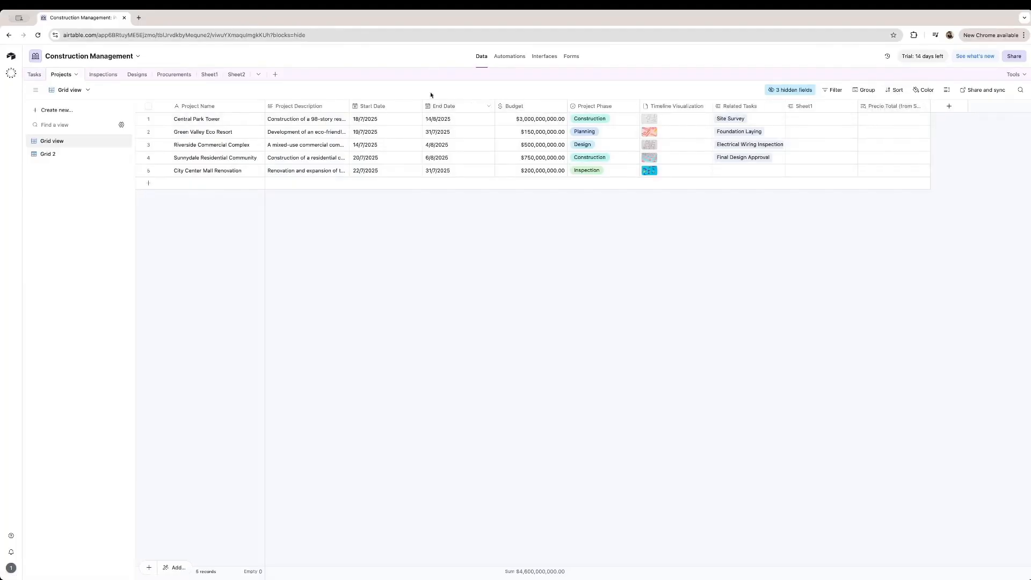
pyautogui.click(209, 74)
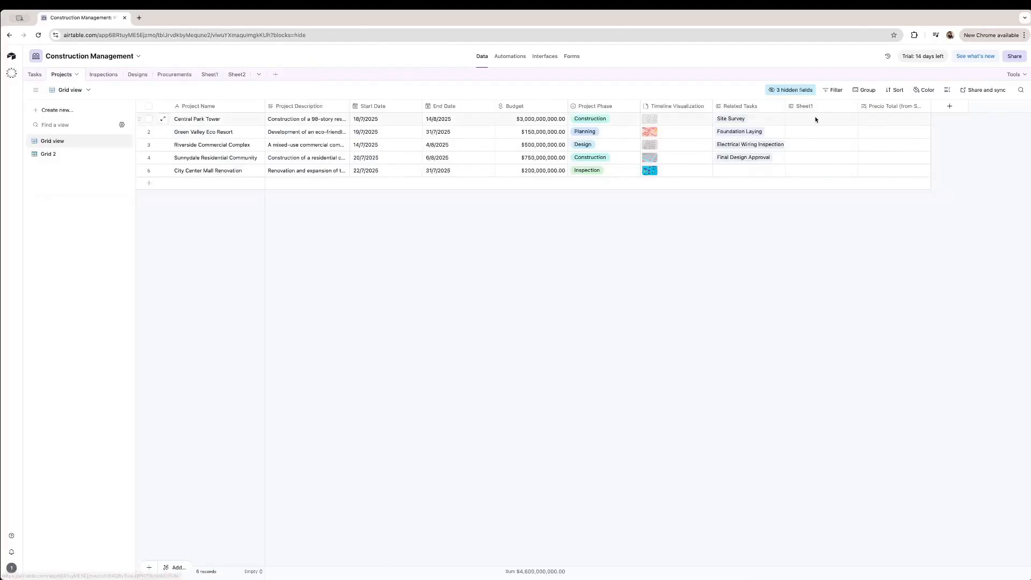
# Step: Link the Sheet1 records Galletas and Nutella to the Central Park Tower project
pyautogui.click(815, 119)
pyautogui.click(792, 119)
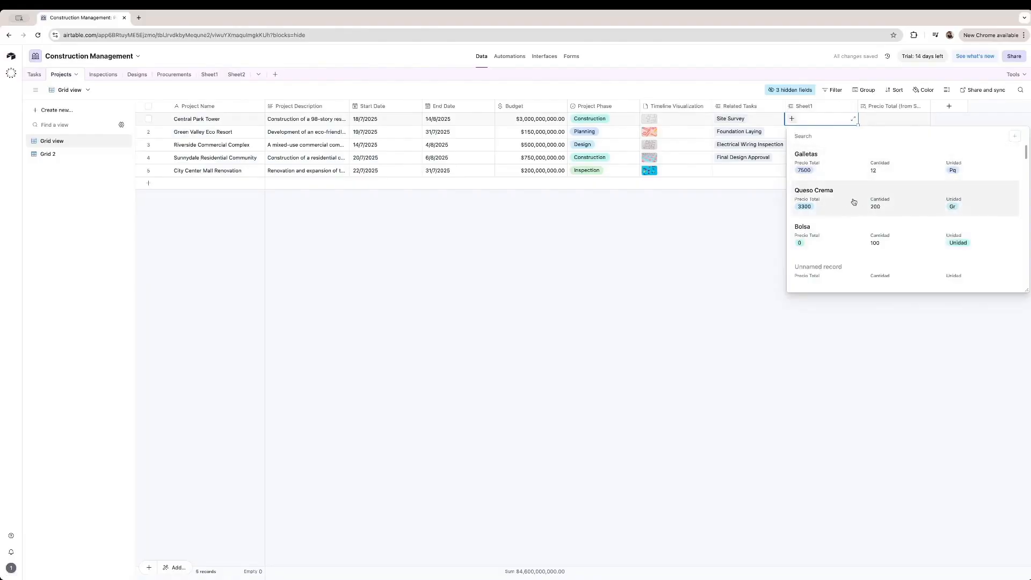
pyautogui.scroll(-5, 854, 201)
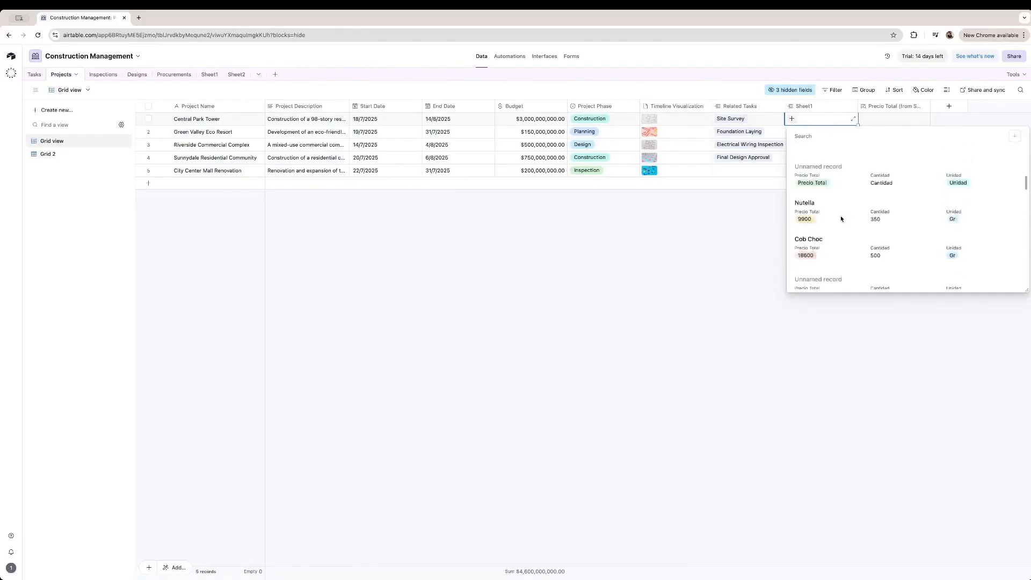
pyautogui.scroll(5, 841, 219)
pyautogui.click(833, 163)
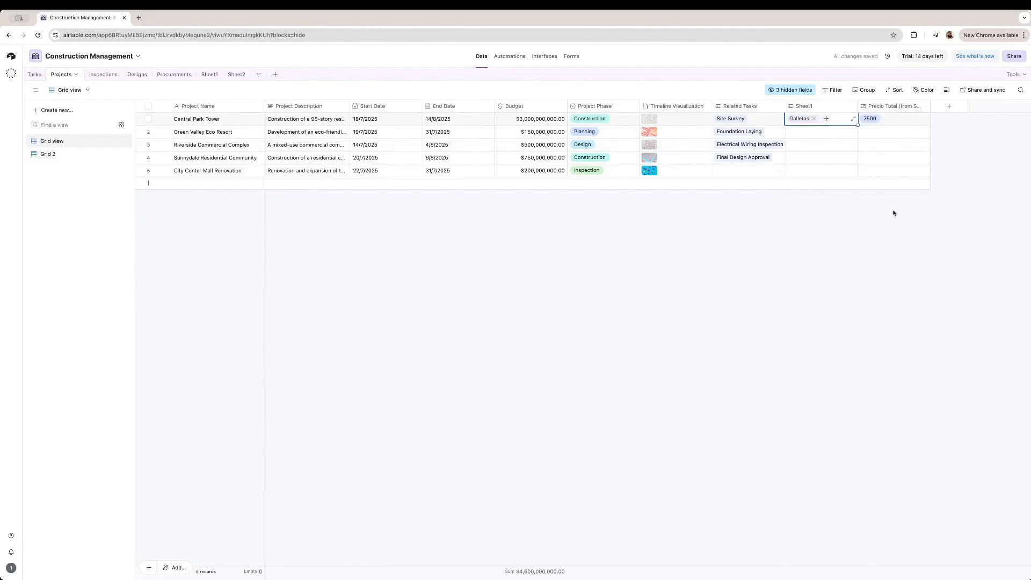
pyautogui.click(827, 119)
pyautogui.click(859, 159)
# Step: Link the Sheet1 record Queso Crema to the Green Valley Eco Resort project
pyautogui.click(804, 133)
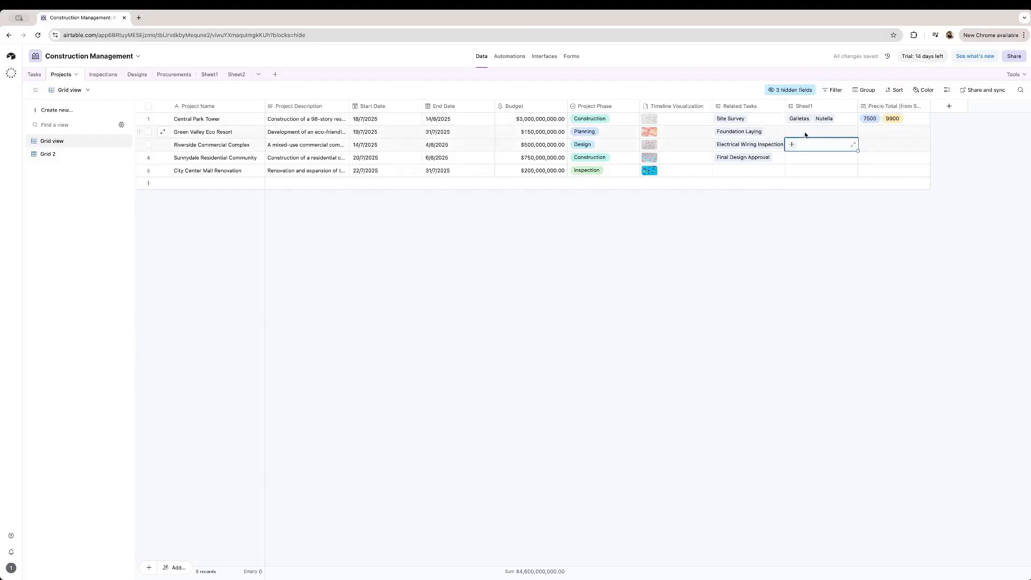
pyautogui.click(791, 132)
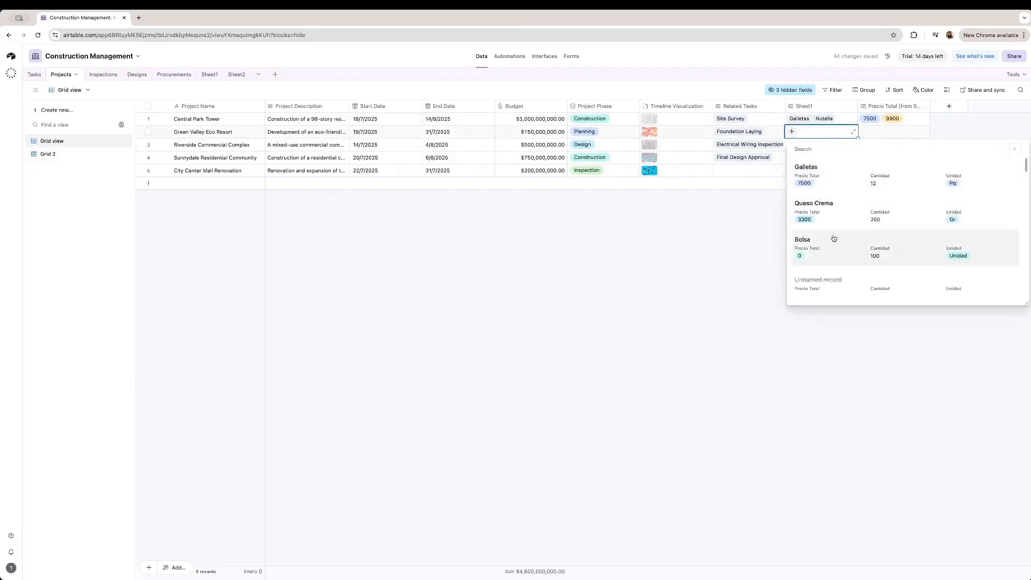
pyautogui.click(826, 219)
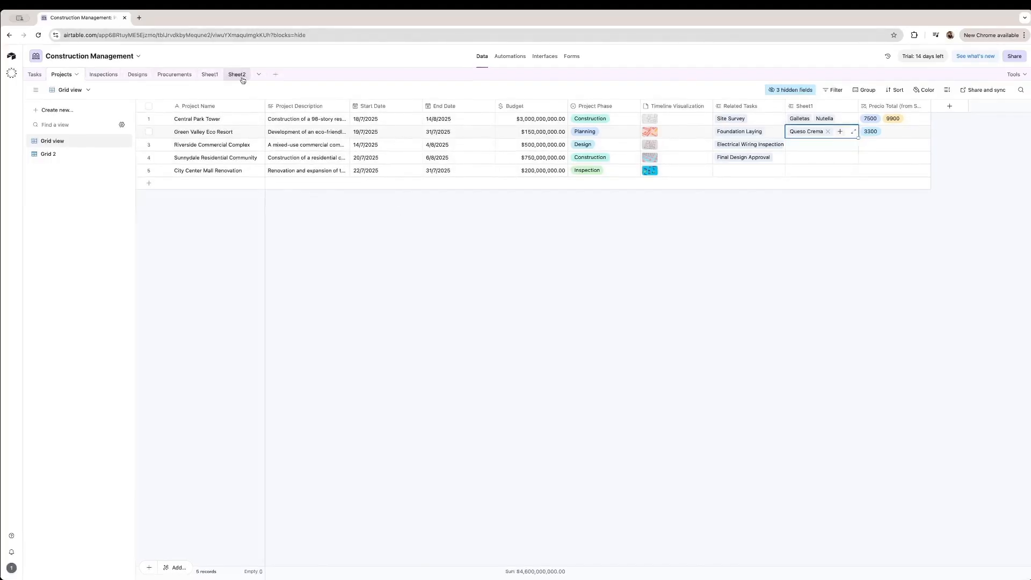
# Step: Set the Precio Total of the first Galletas record in Sheet1 to 18600, and return to the Projects table
pyautogui.click(209, 74)
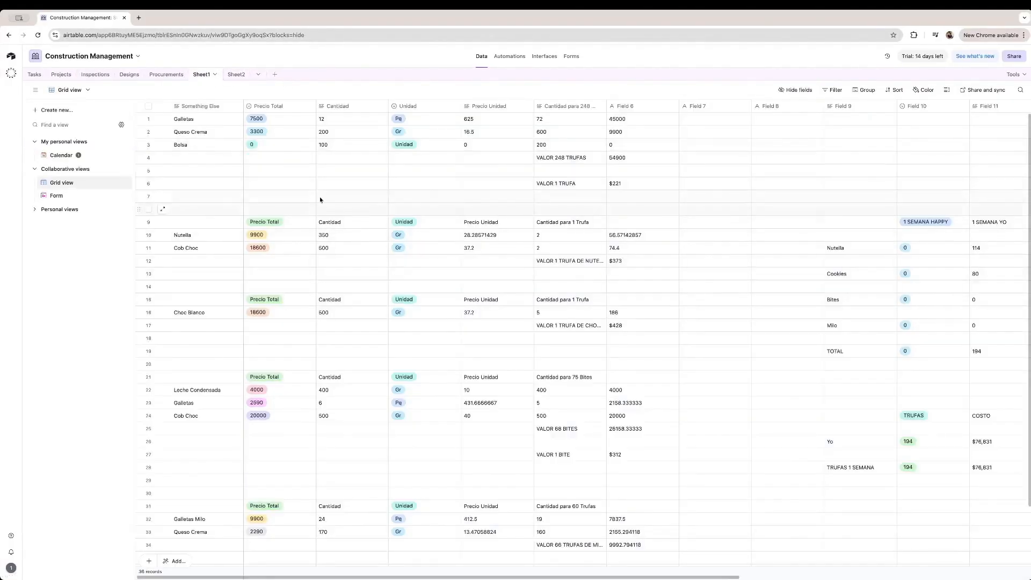
pyautogui.click(60, 75)
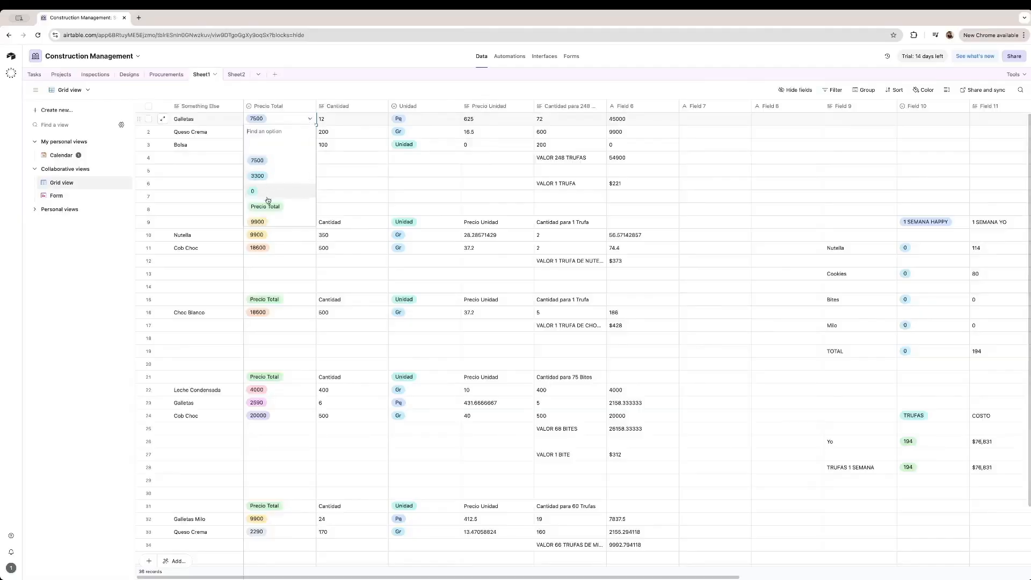
pyautogui.scroll(-2, 279, 194)
pyautogui.click(284, 195)
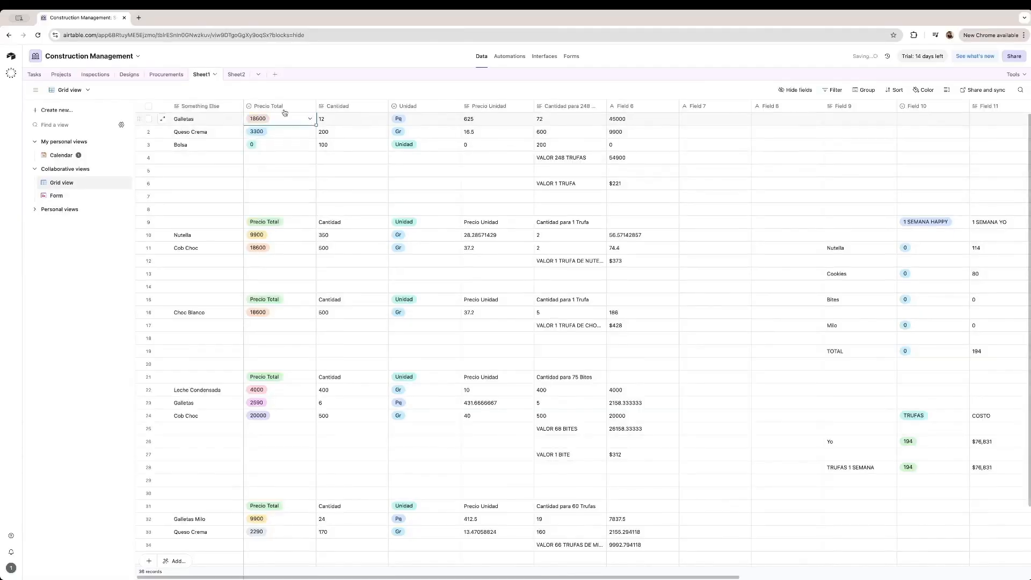
pyautogui.click(61, 74)
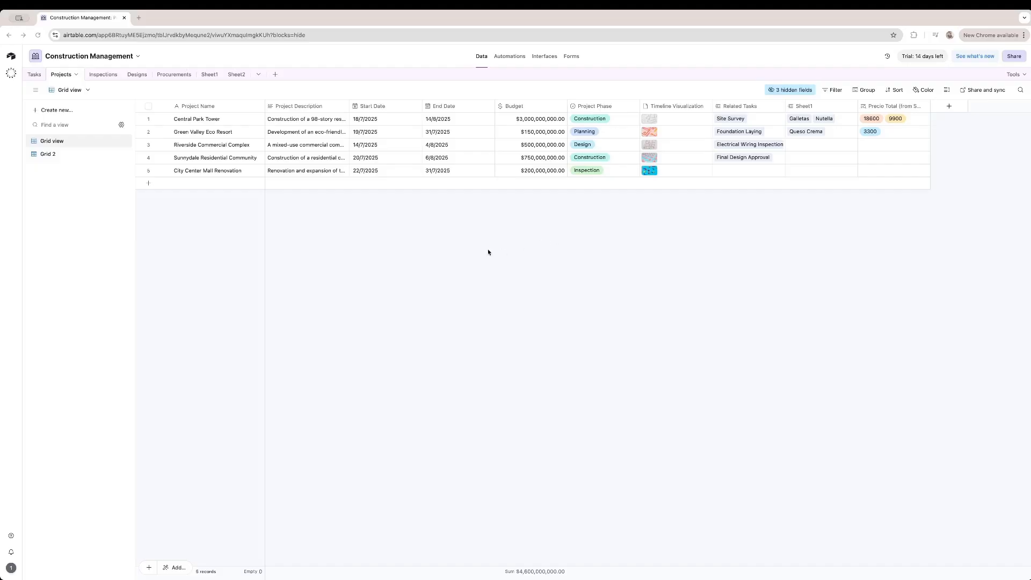
# Step: Create an unnamed Lookup field in the Projects table that pulls Precio Total through the Sheet1 link
pyautogui.click(949, 107)
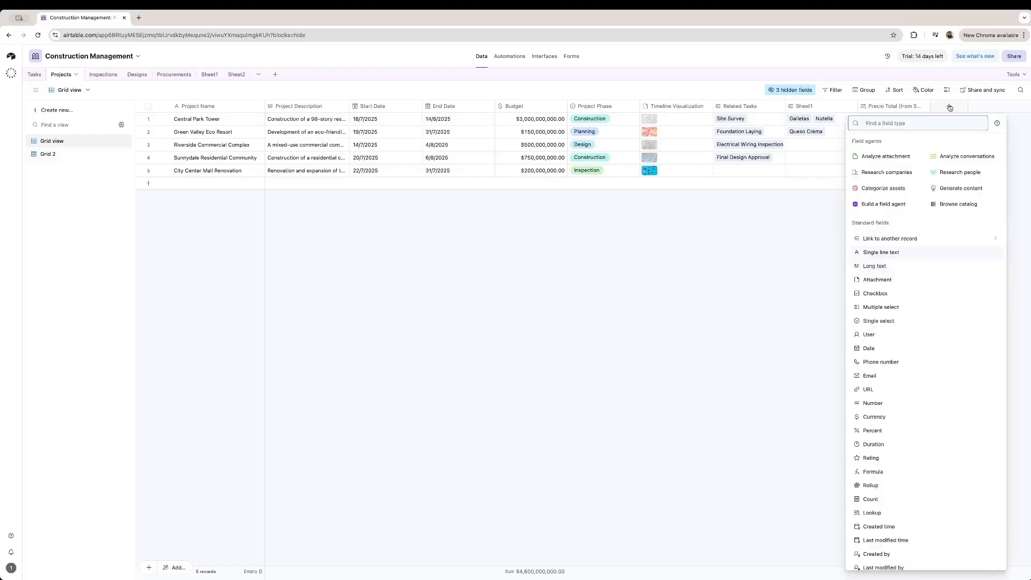
pyautogui.write('look')
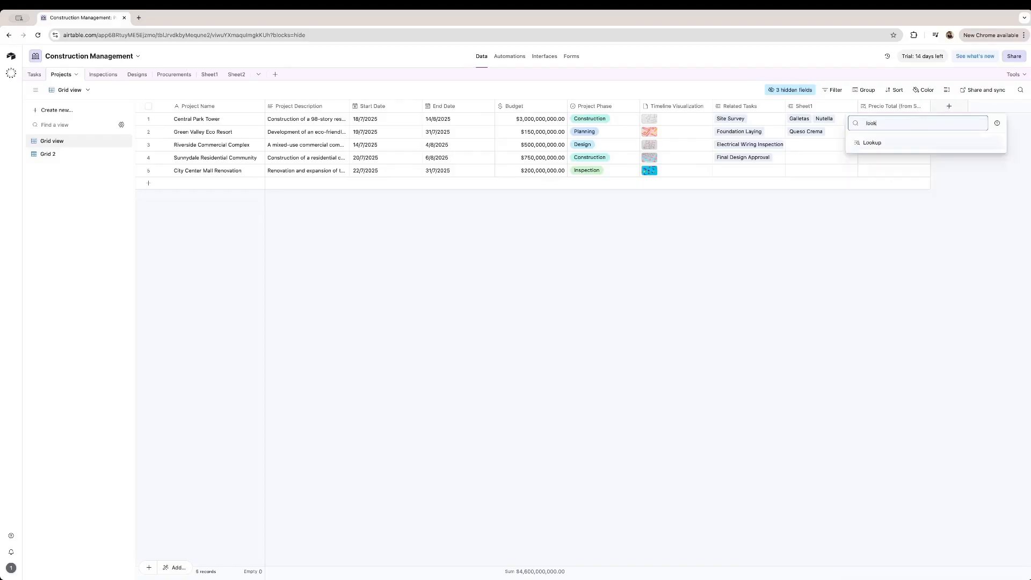
pyautogui.press('Return')
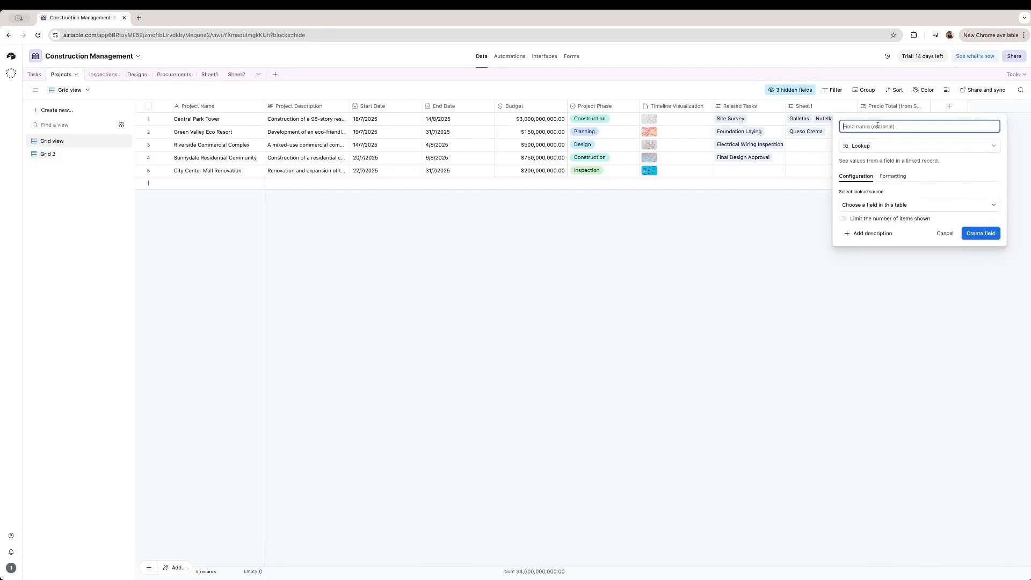
pyautogui.write('Lookup 1')
pyautogui.press('super+BackSpace')
pyautogui.click(879, 206)
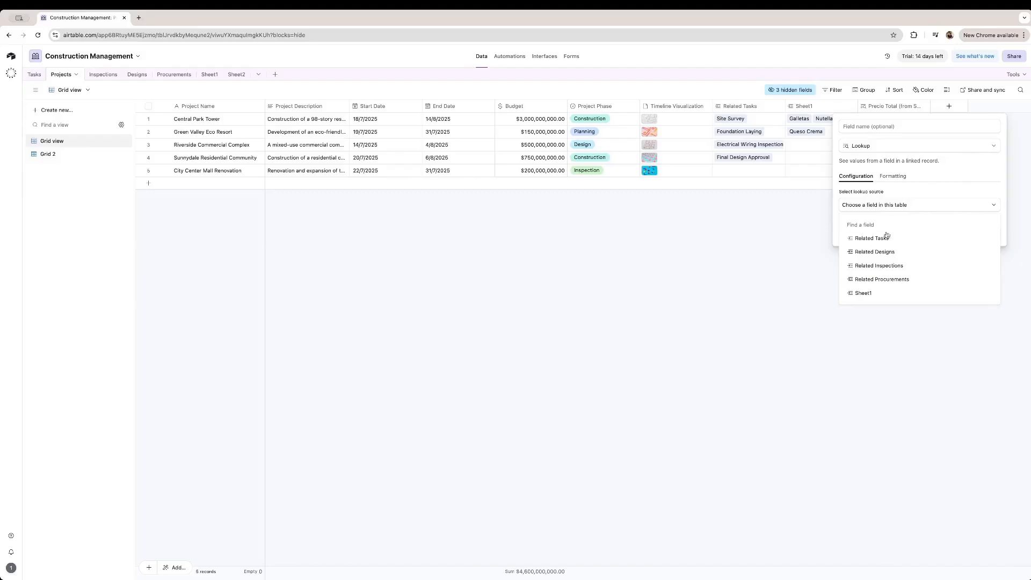
pyautogui.click(864, 293)
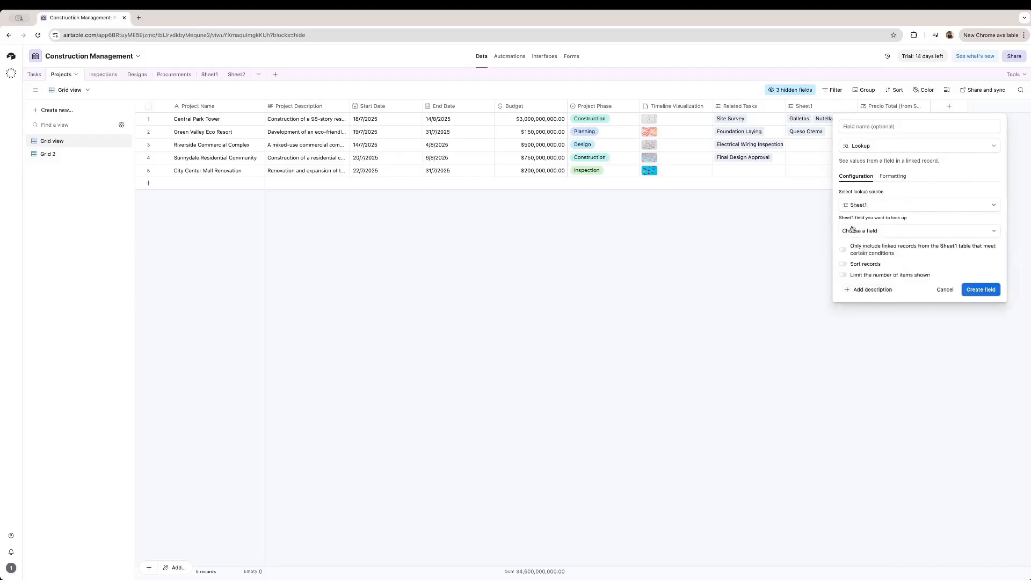
pyautogui.click(874, 232)
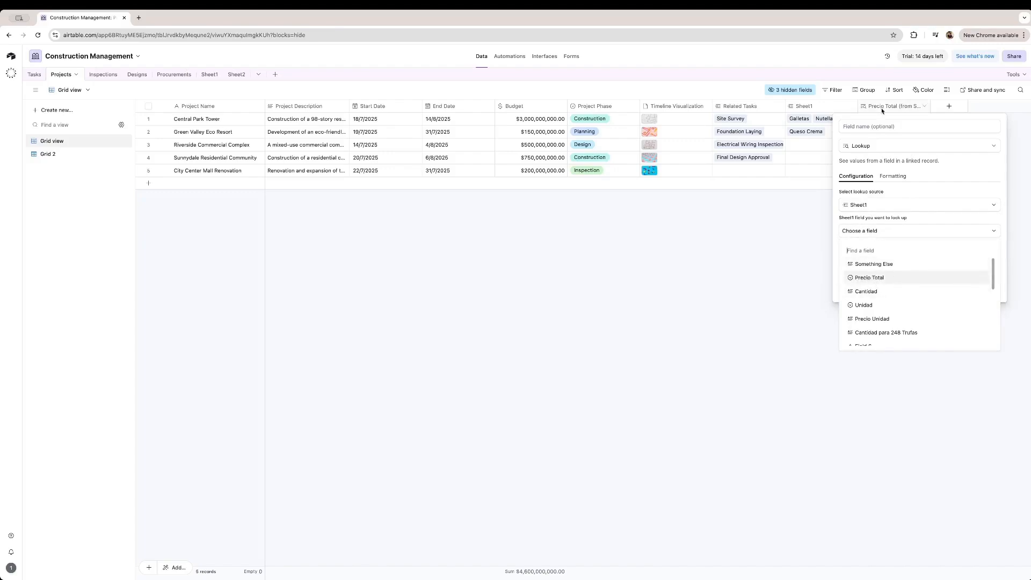
pyautogui.click(867, 278)
pyautogui.click(981, 290)
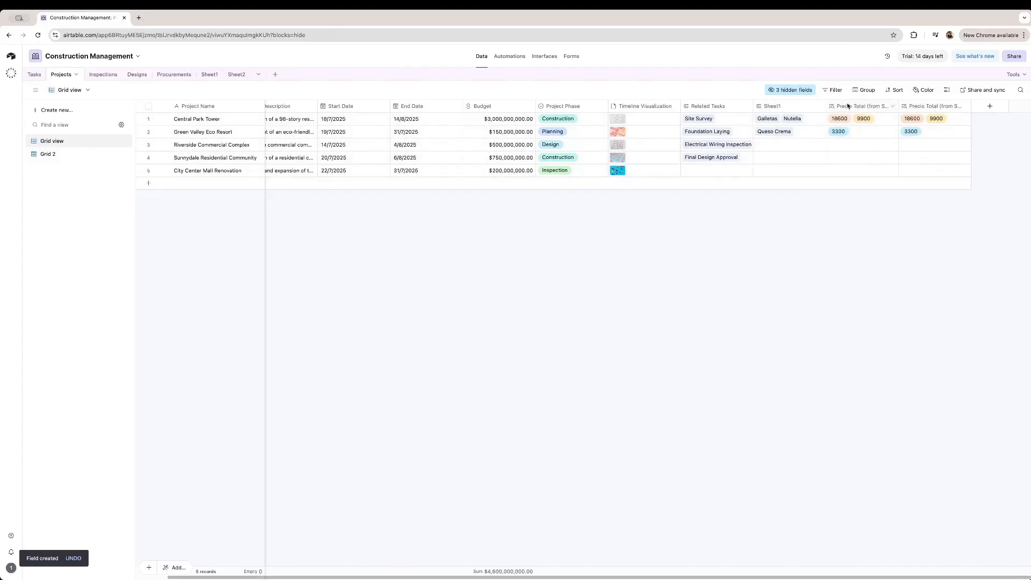
# Step: Link the Sheet1 record Leche Condensada to the Central Park Tower project as well
pyautogui.click(800, 121)
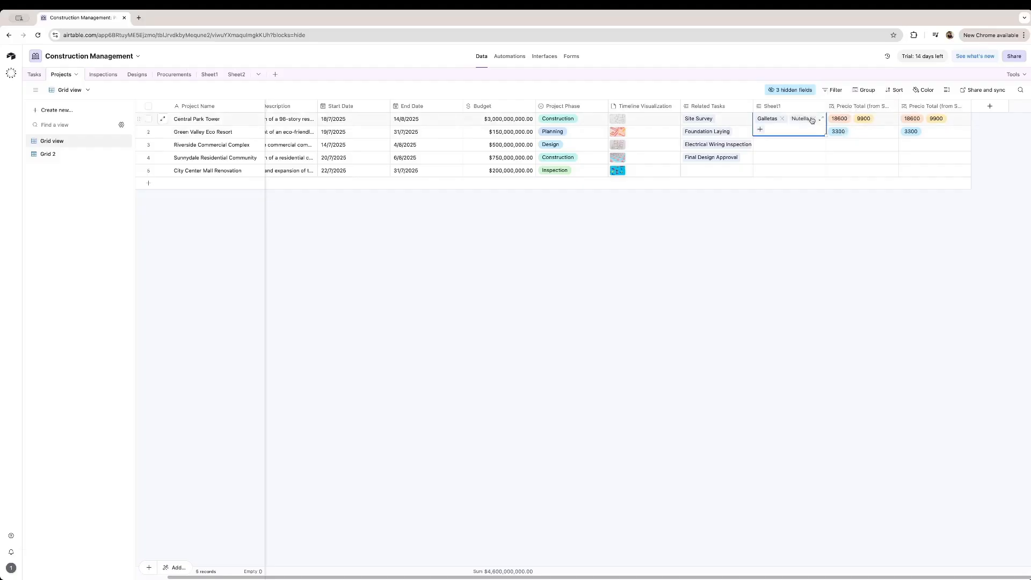
pyautogui.click(760, 130)
pyautogui.scroll(-5, 814, 231)
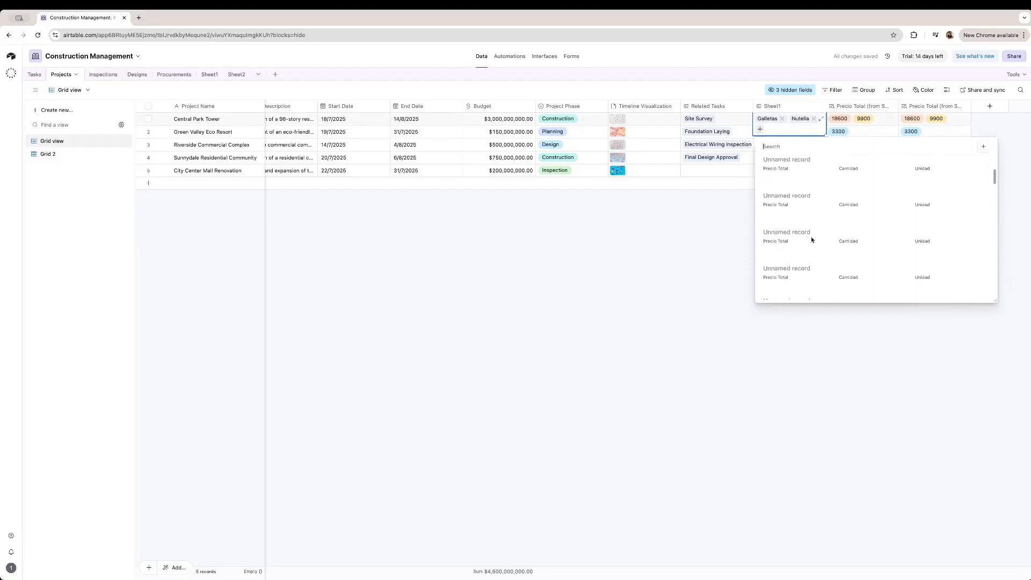
pyautogui.click(804, 232)
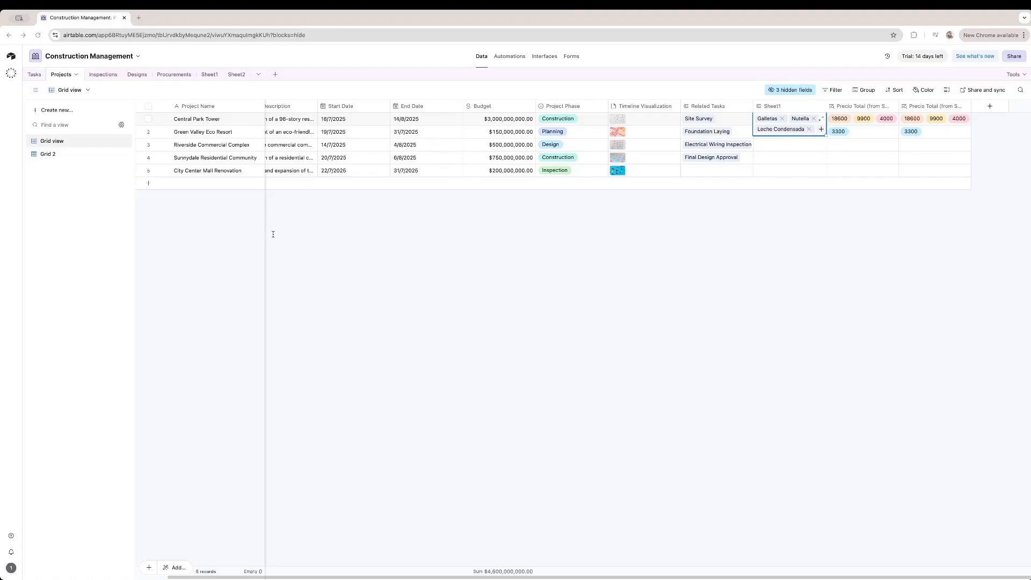
# Step: Create an unnamed Lookup field in the Projects table that pulls Unidad through the Sheet1 link
pyautogui.click(991, 107)
pyautogui.write('lookup')
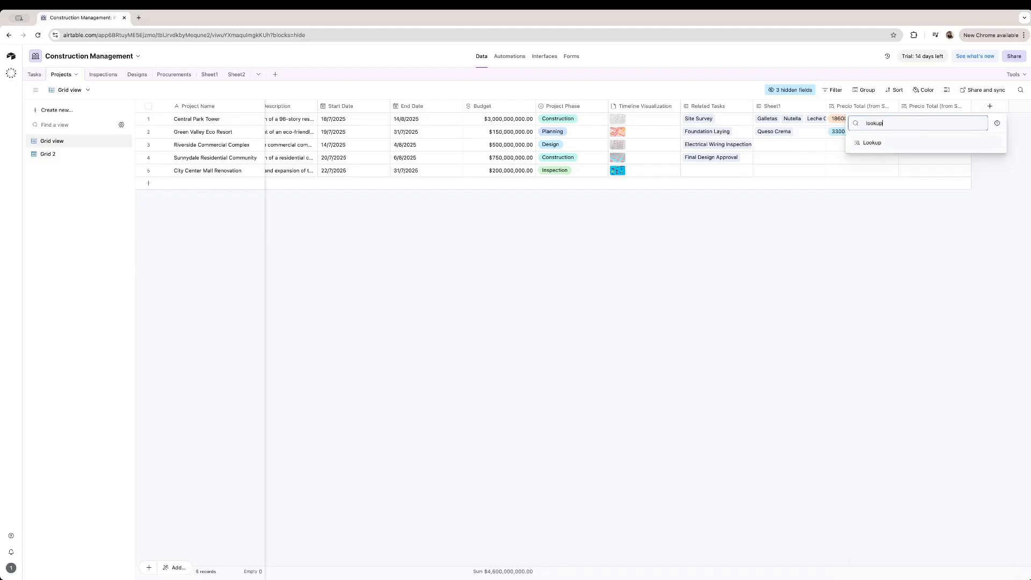
pyautogui.press('Return')
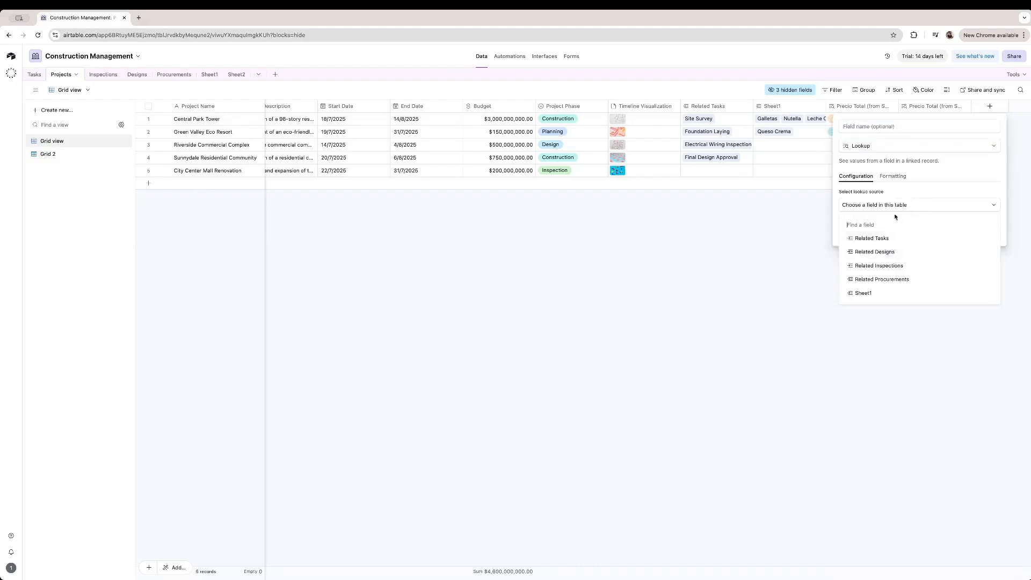
pyautogui.click(879, 293)
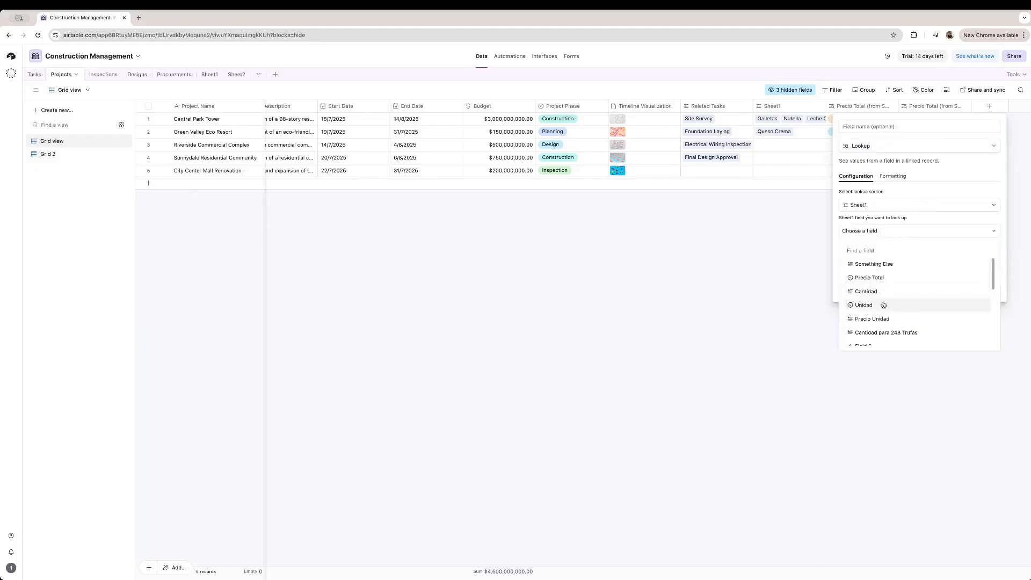
pyautogui.click(881, 306)
pyautogui.click(973, 290)
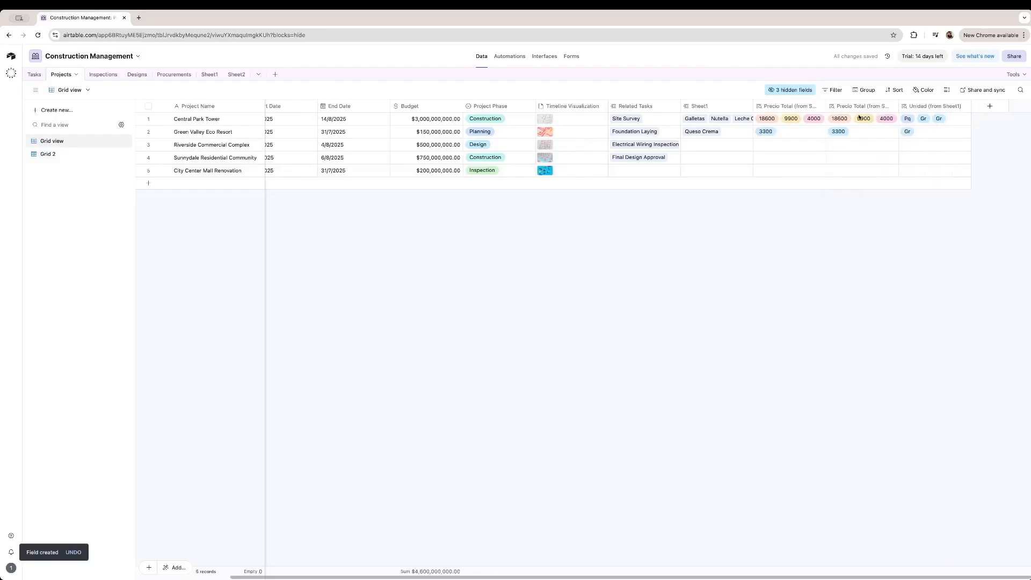
# Step: Compare the Unidad values in Sheet1 with the Unidad lookup of Central Park Tower in the Projects table
pyautogui.click(212, 74)
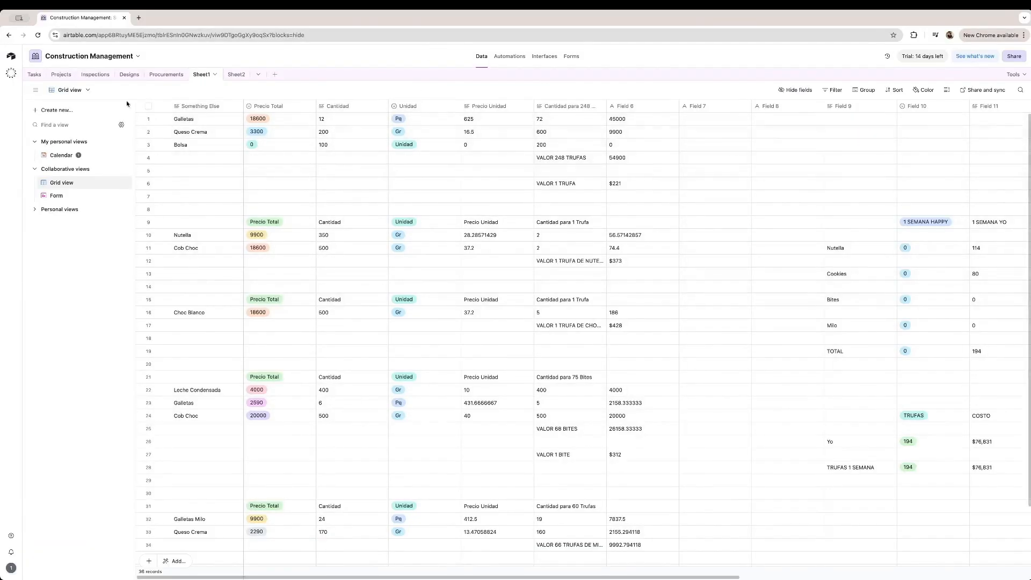
pyautogui.click(61, 74)
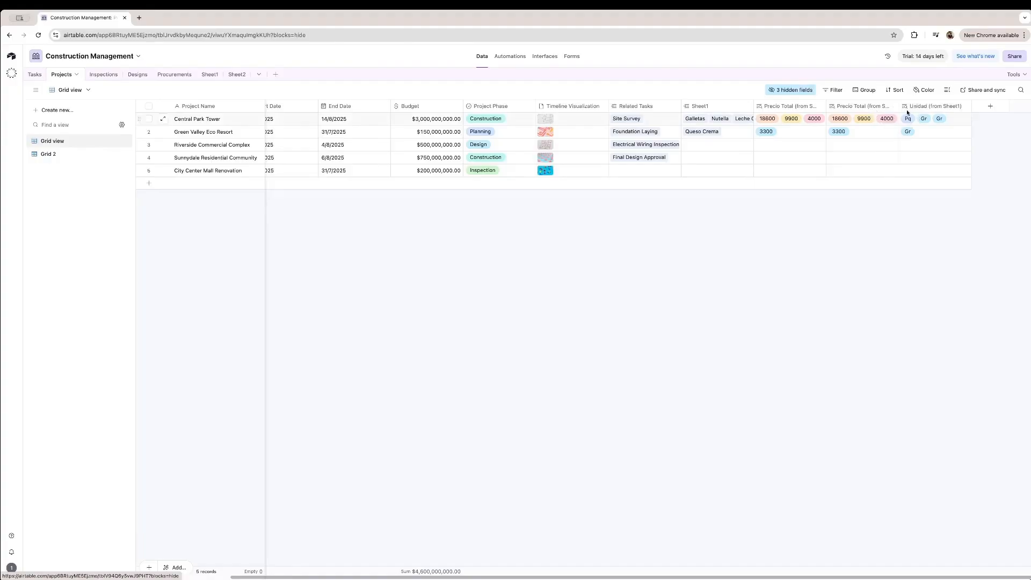
pyautogui.click(942, 117)
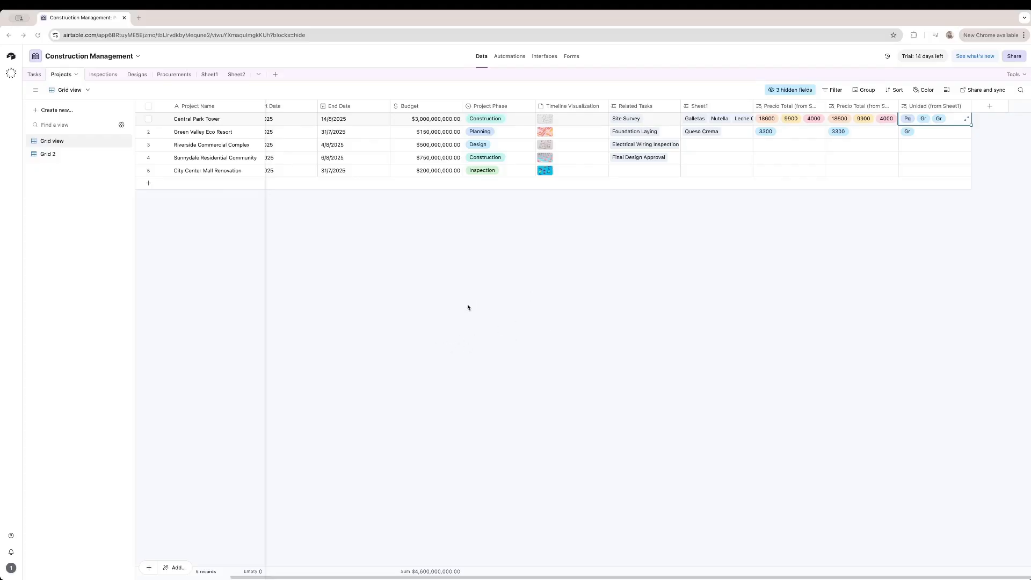
# Step: Create an unnamed Rollup field in the Projects table that summarizes Precio Total through the Sheet1 link
pyautogui.click(989, 107)
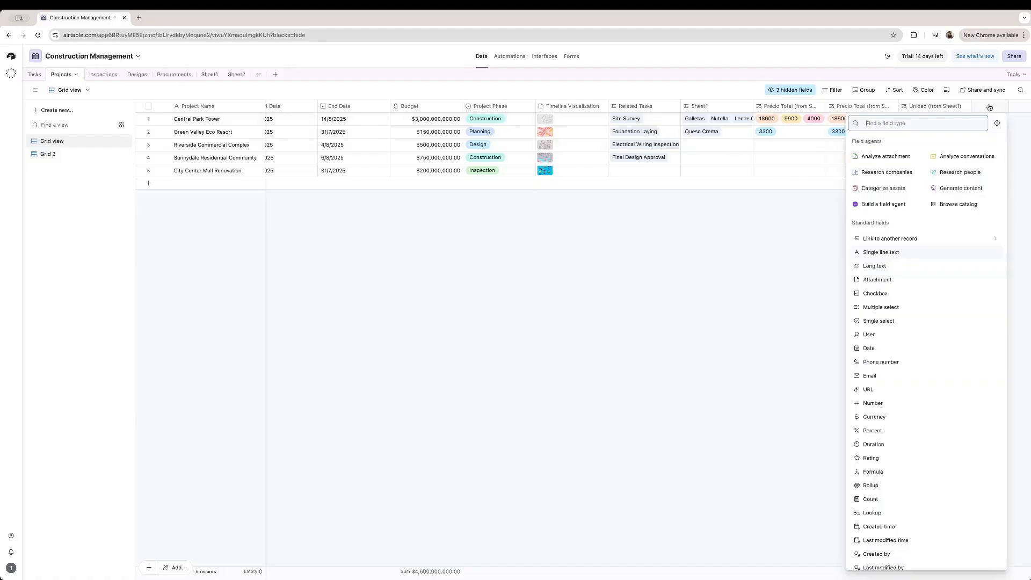
pyautogui.write('rollup')
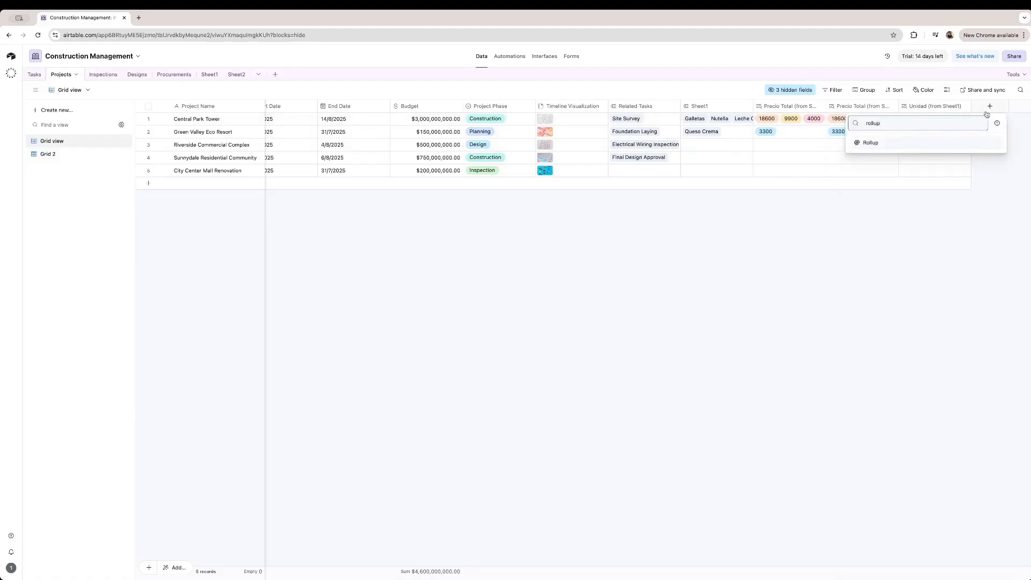
pyautogui.click(961, 141)
pyautogui.click(907, 205)
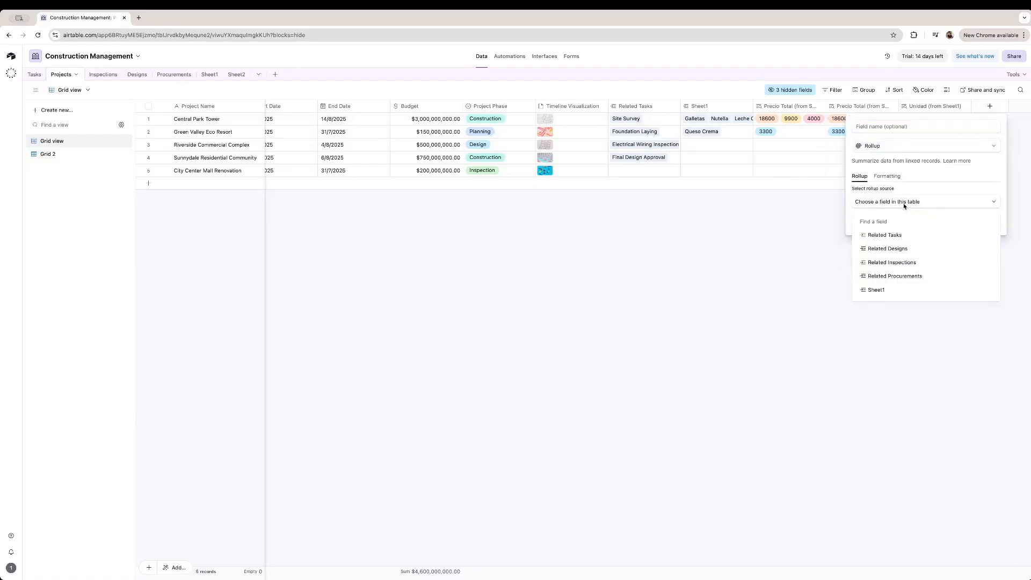
pyautogui.click(887, 291)
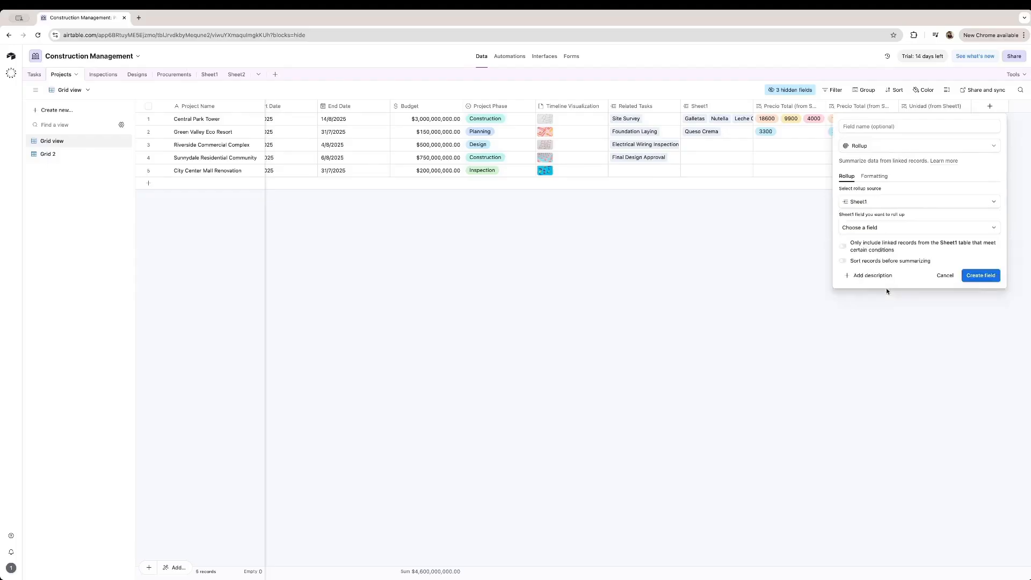
pyautogui.click(865, 228)
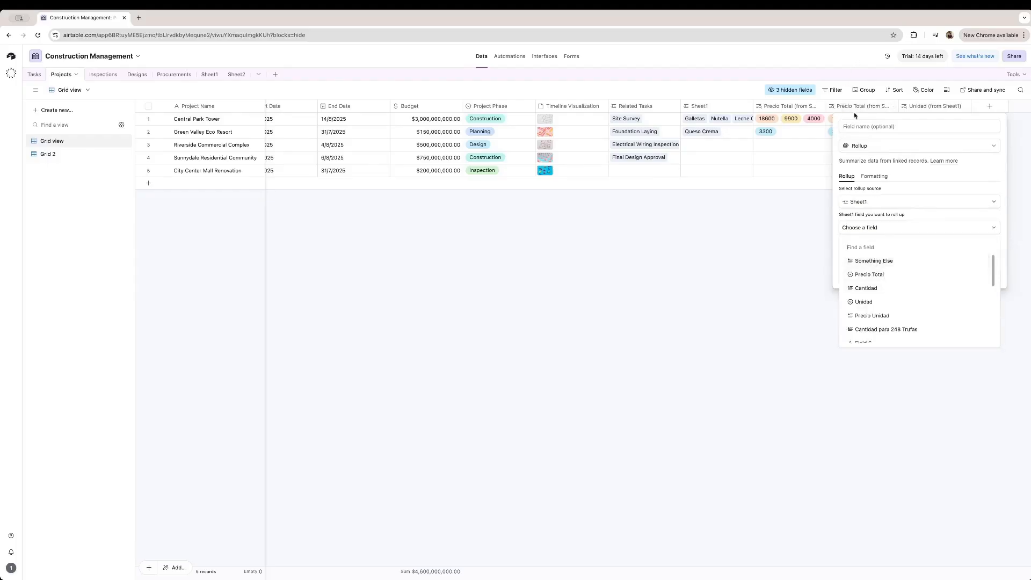
pyautogui.click(881, 275)
pyautogui.click(976, 322)
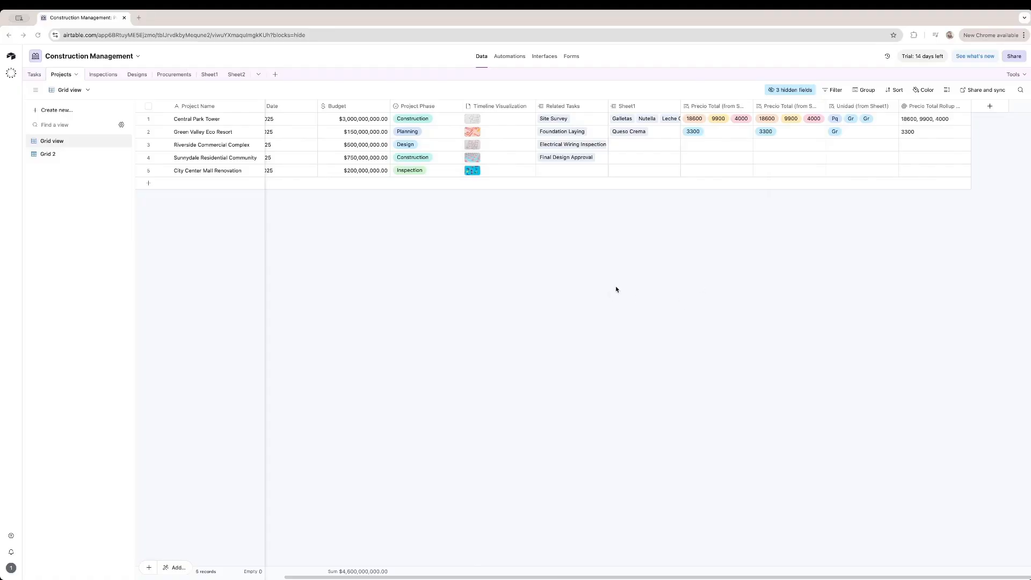
# Step: Set the Precio Total of the first Galletas record in Sheet1 to 20000, and return to the Projects table
pyautogui.click(695, 120)
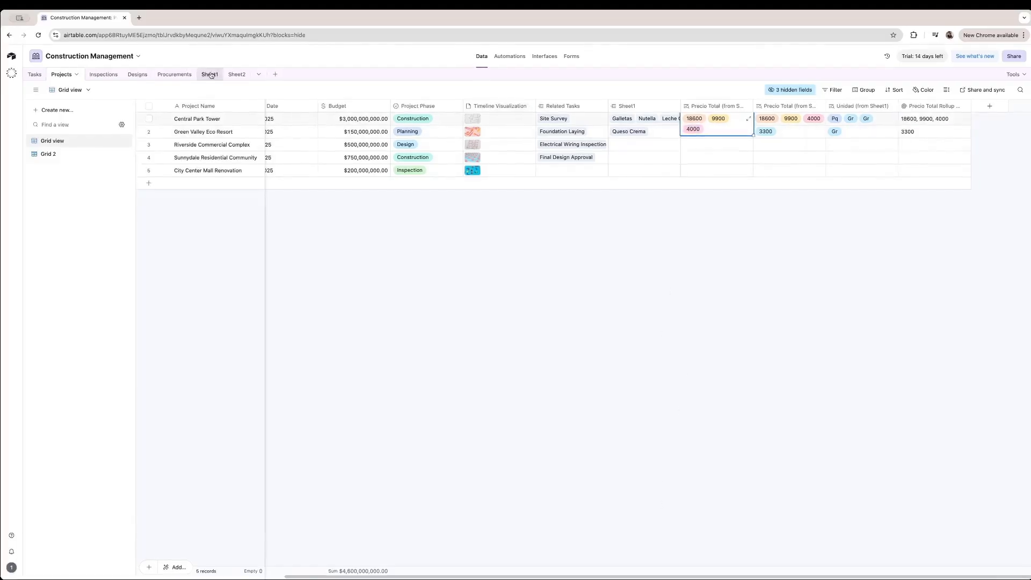
pyautogui.click(209, 75)
pyautogui.click(277, 120)
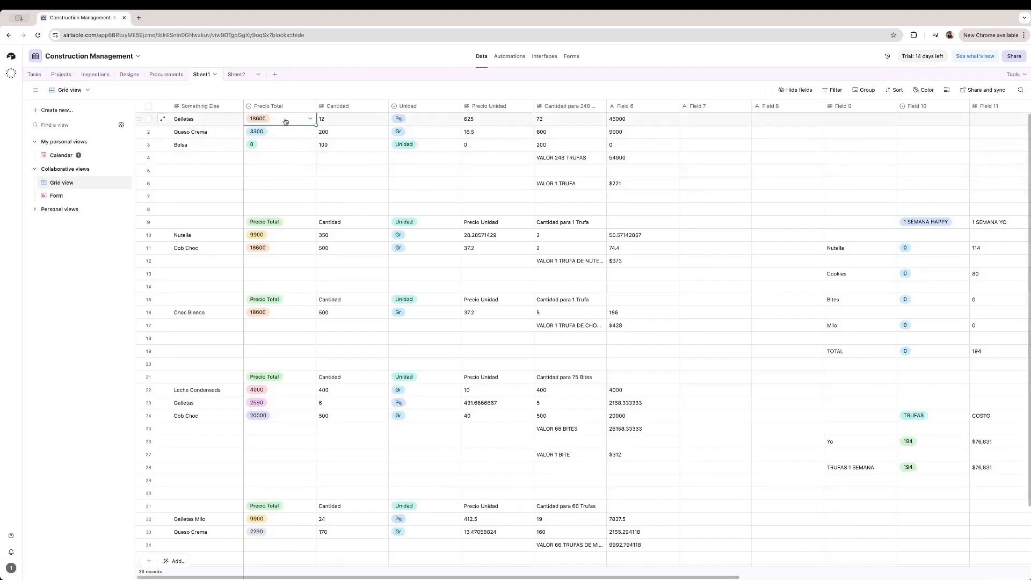
pyautogui.click(309, 118)
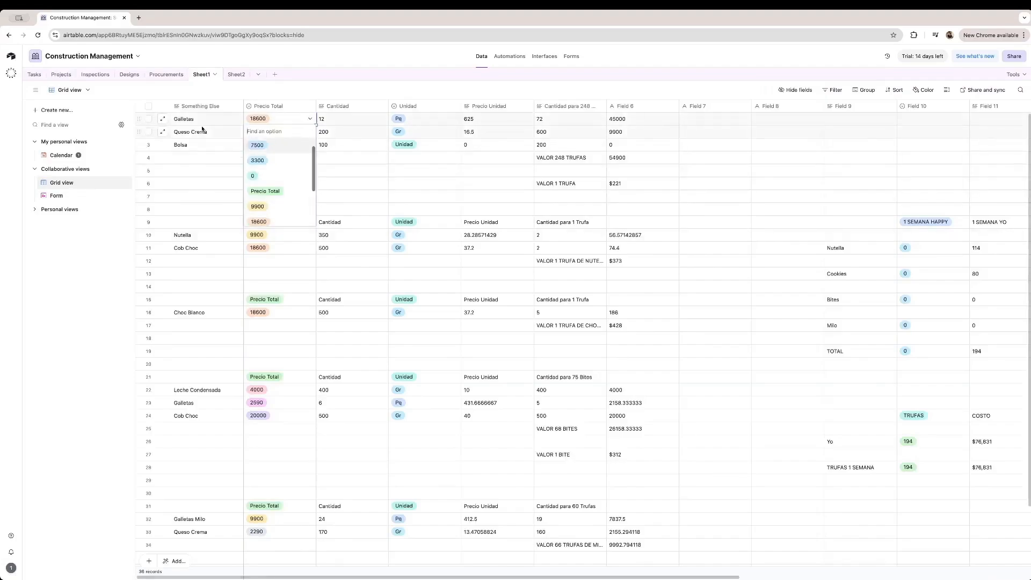
pyautogui.scroll(-2, 279, 177)
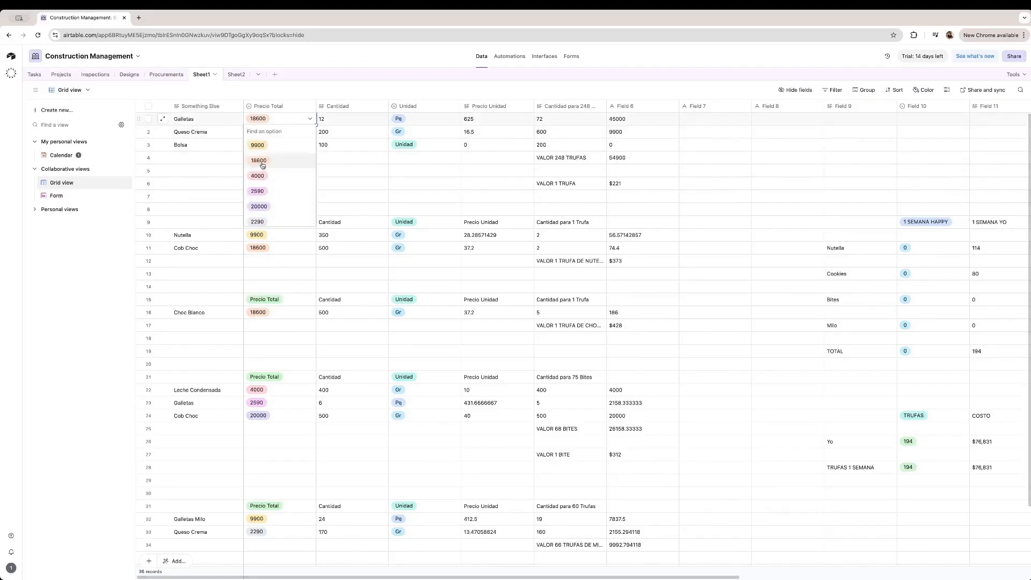
pyautogui.click(282, 207)
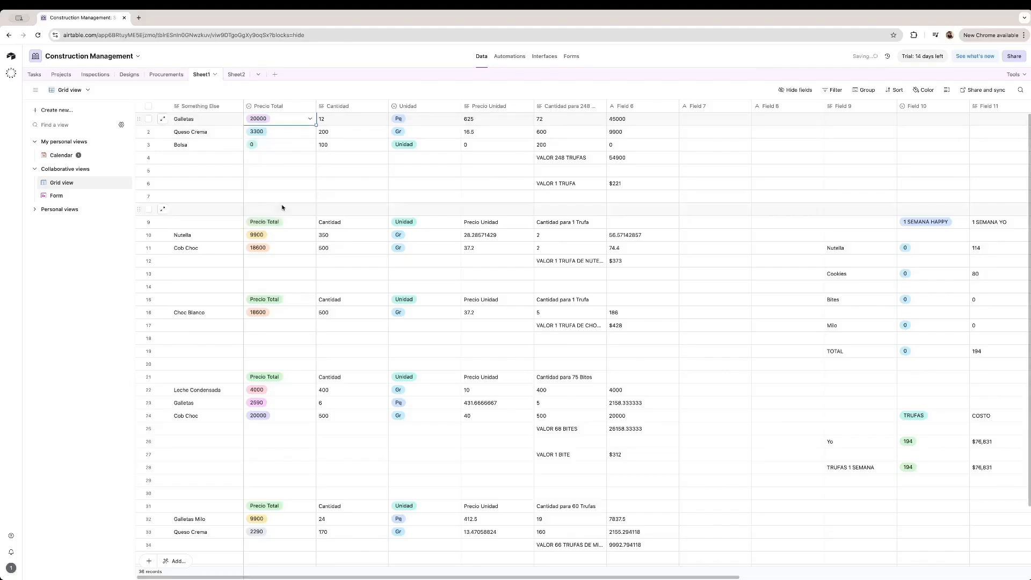
pyautogui.click(61, 74)
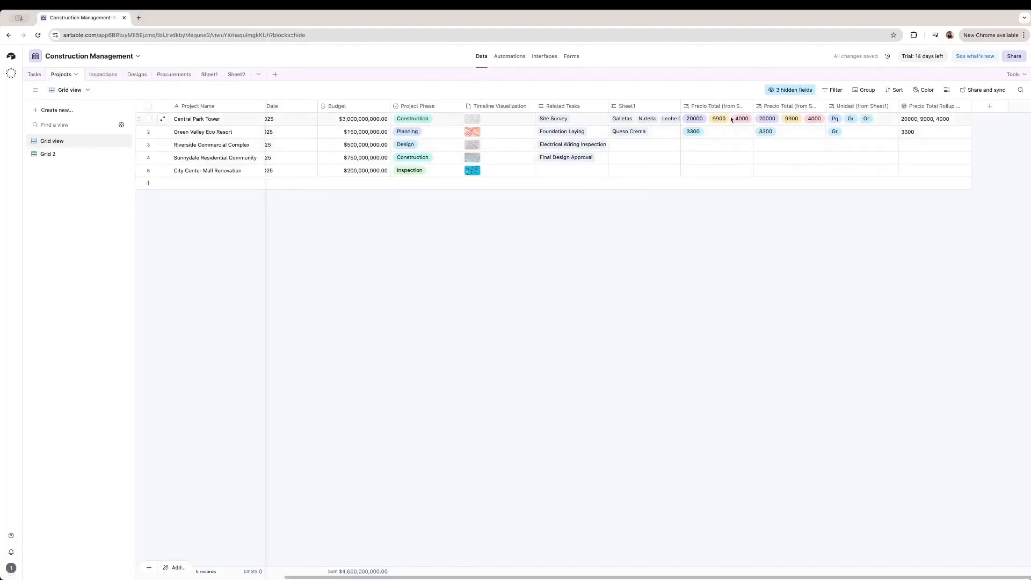